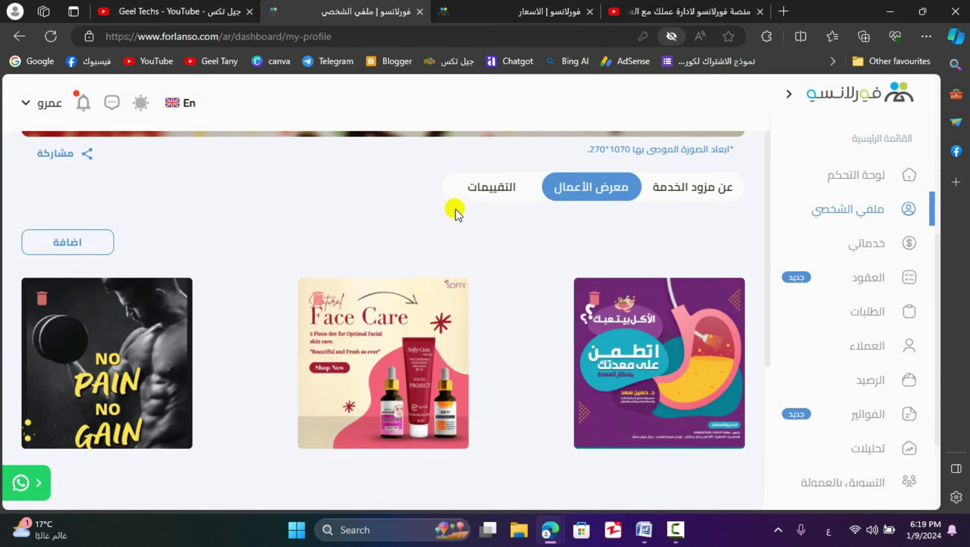
# - Show the profile's Reviews (التقييمات) tab, which has no comments yet
pyautogui.click(477, 195)
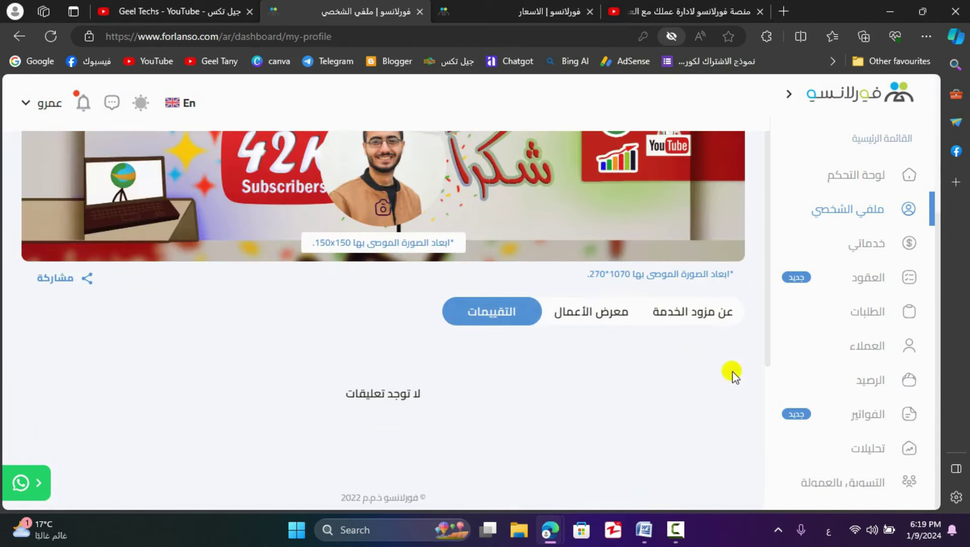
# - Go to My Services (خدماتي), which lists one accepted $100 service
pyautogui.click(838, 247)
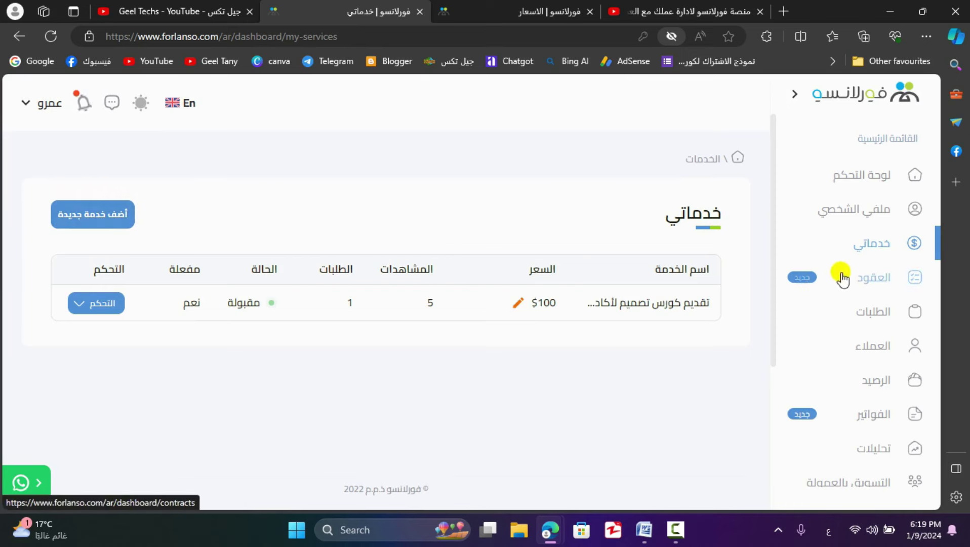
# - From Contracts, create a new contract of the Fixed Price (سعر ثابت) type
pyautogui.click(839, 298)
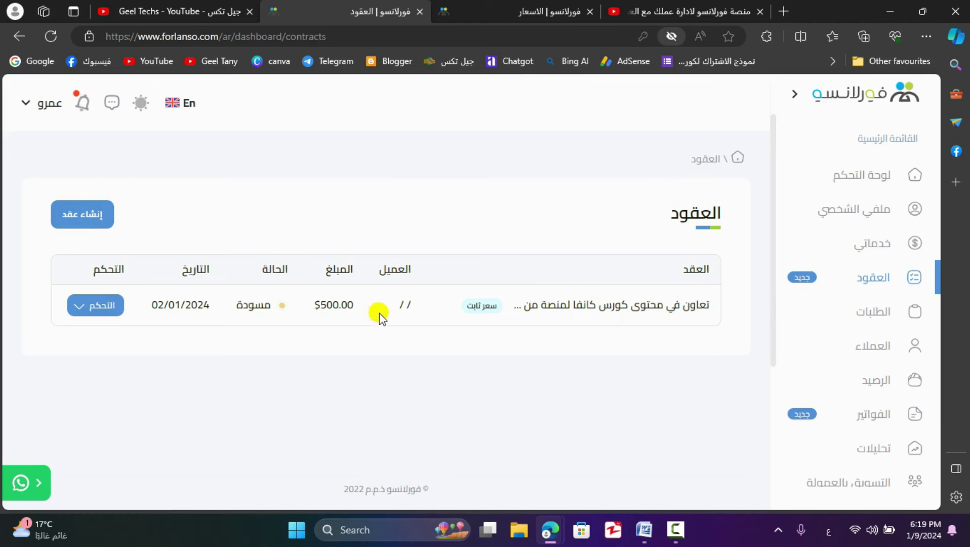
pyautogui.click(100, 218)
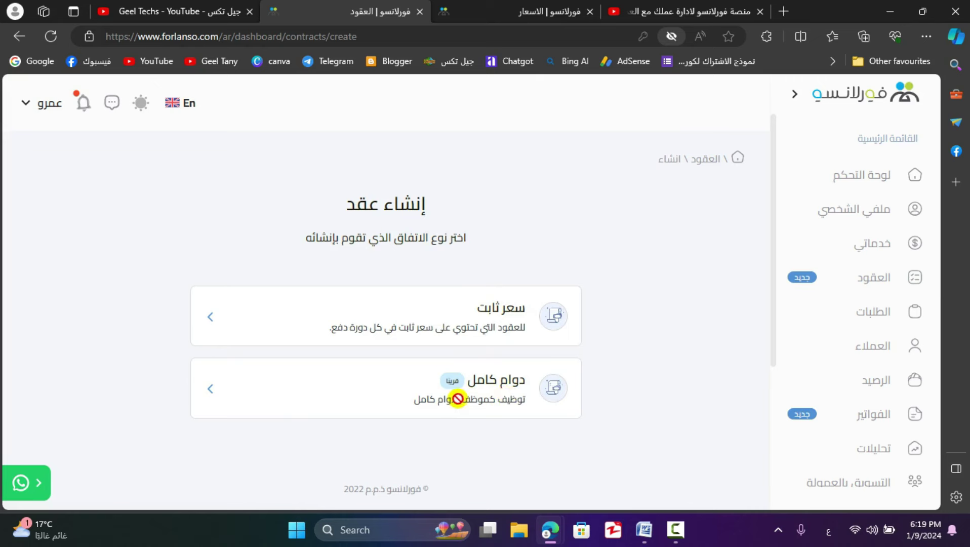
pyautogui.click(486, 318)
# - Insert the Online Teacher (مدرس على الانترنت) template text as the contract's scope of work
pyautogui.click(524, 256)
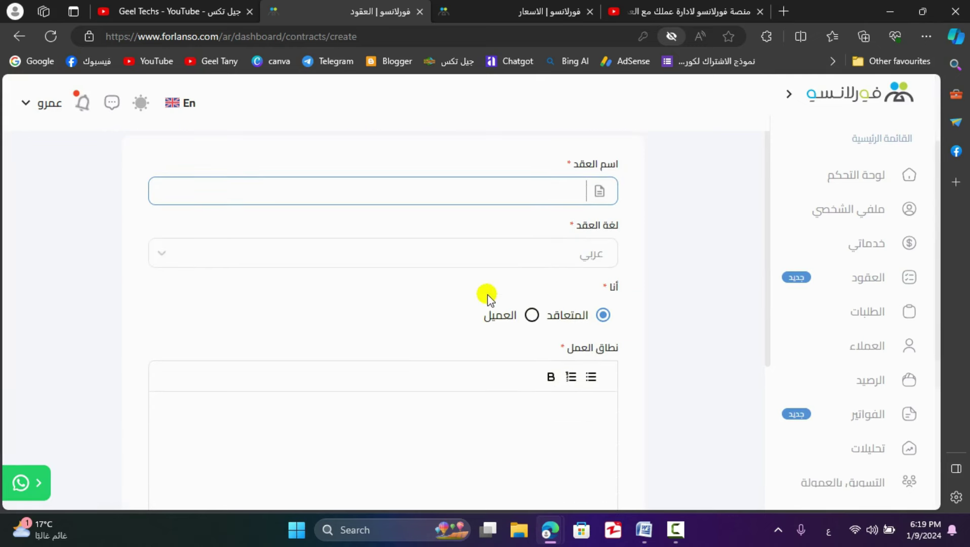
pyautogui.scroll(-2, 547, 276)
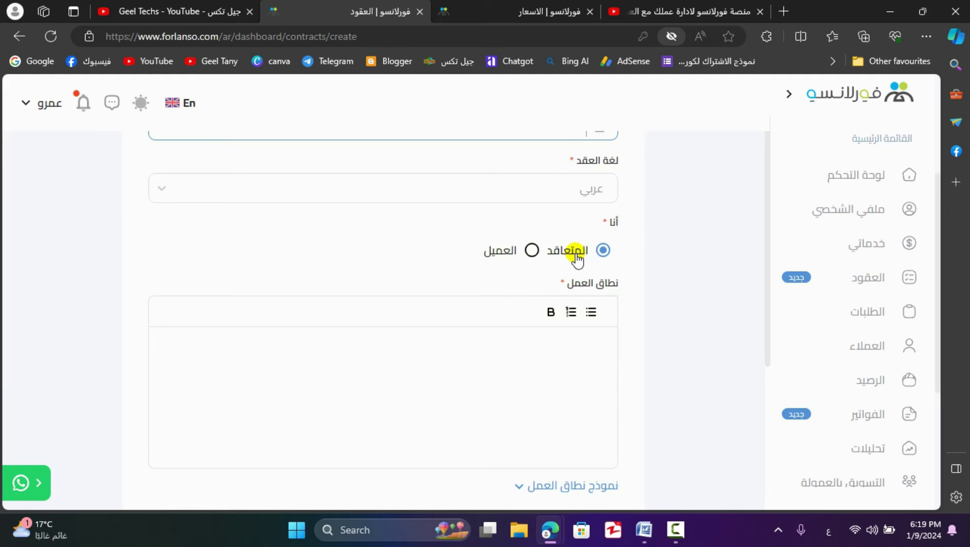
pyautogui.scroll(-1, 567, 273)
pyautogui.click(549, 295)
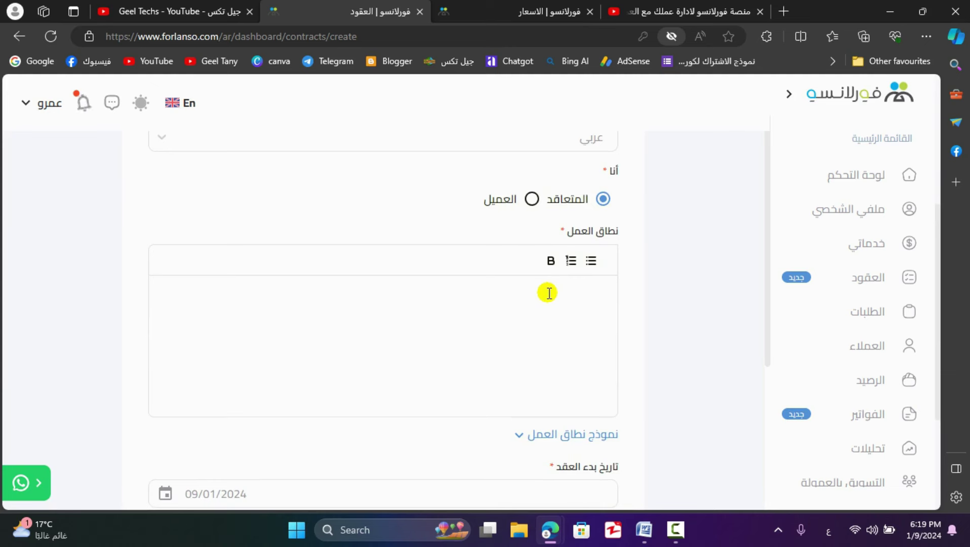
pyautogui.scroll(-2, 549, 293)
pyautogui.scroll(1, 567, 304)
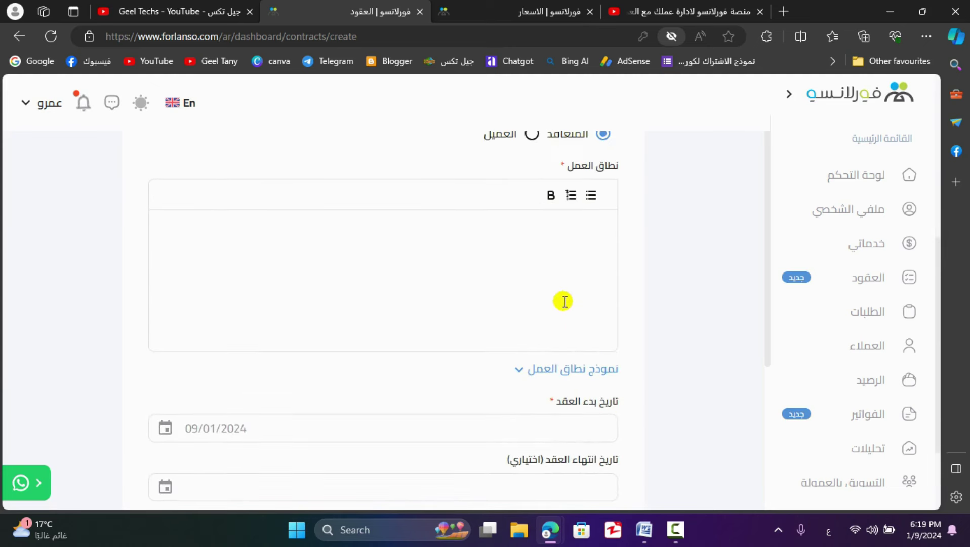
pyautogui.click(544, 372)
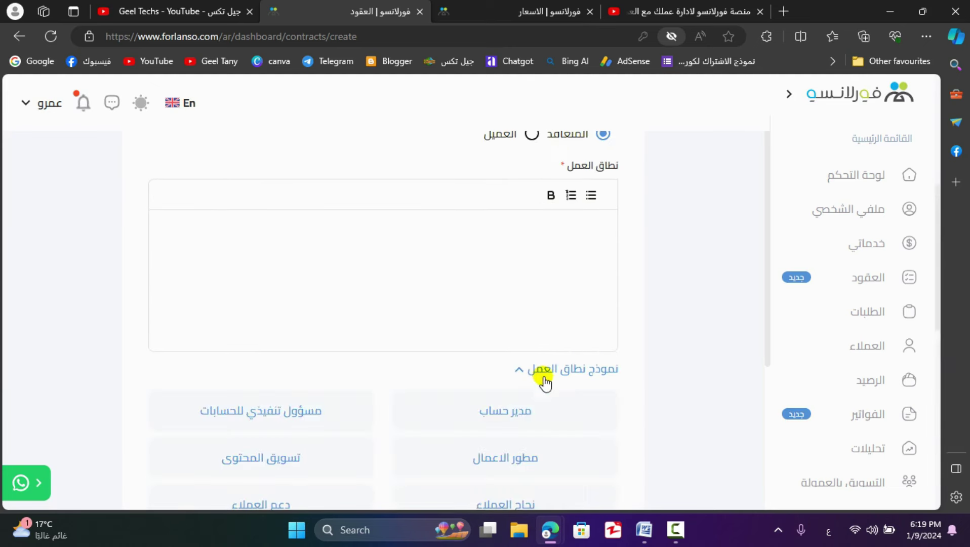
pyautogui.scroll(-1, 575, 367)
pyautogui.scroll(-1, 575, 367)
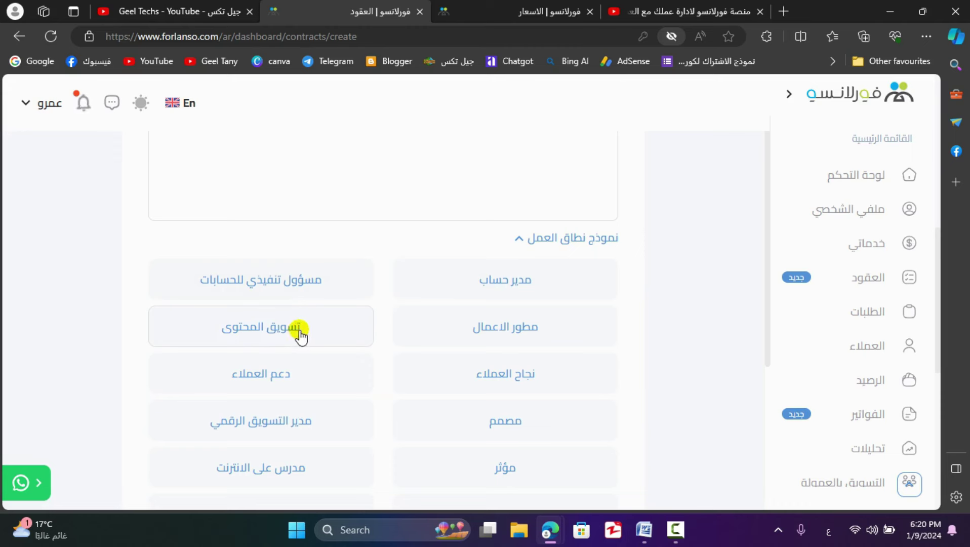
pyautogui.scroll(-1, 305, 379)
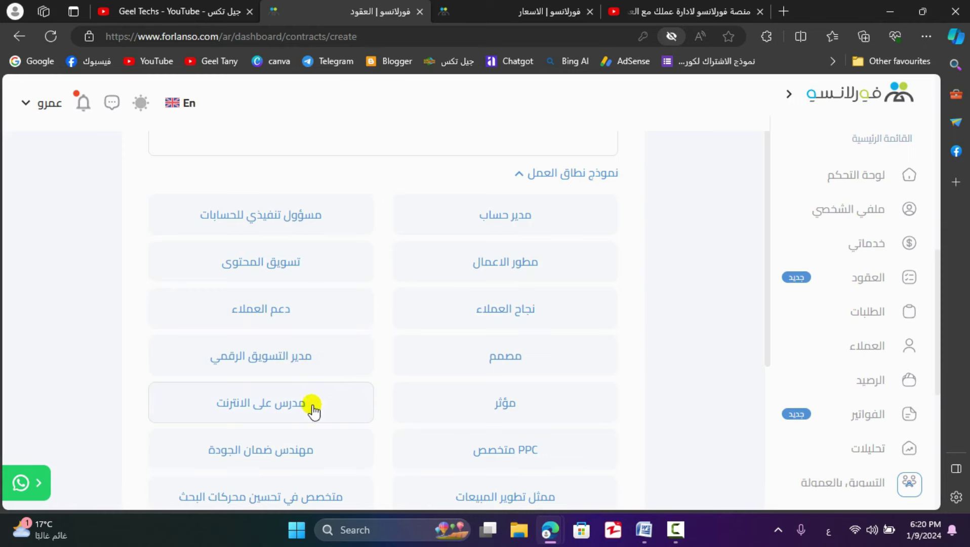
pyautogui.scroll(-2, 462, 378)
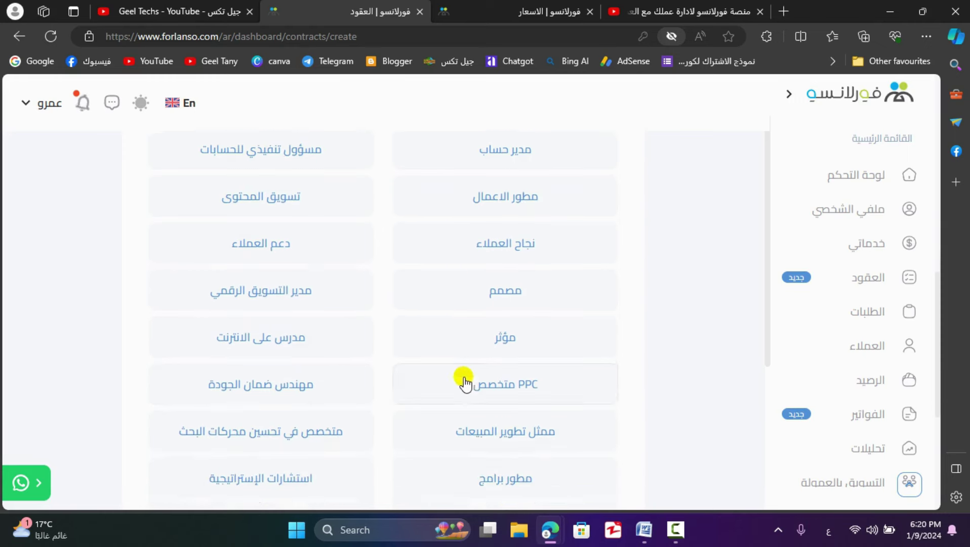
pyautogui.scroll(-2, 480, 293)
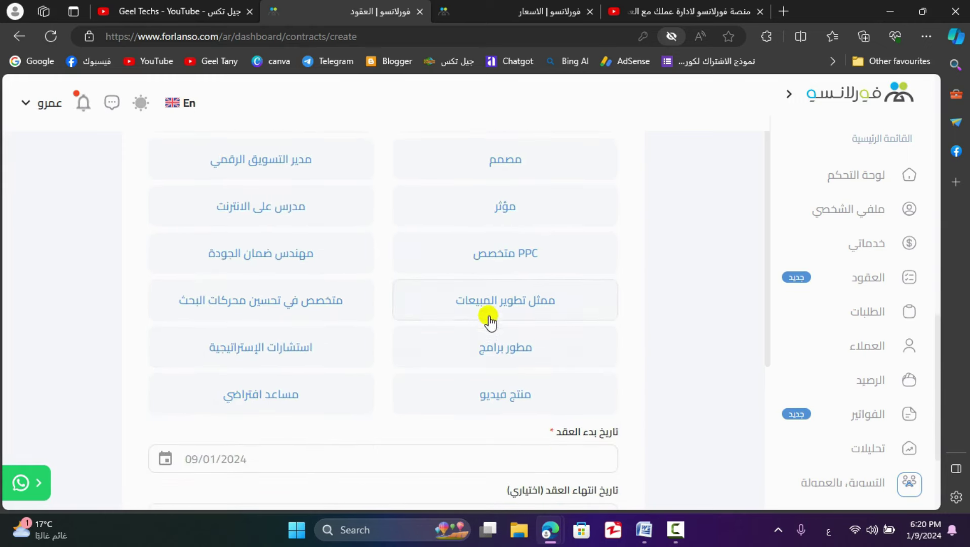
pyautogui.scroll(3, 490, 314)
pyautogui.scroll(5, 524, 314)
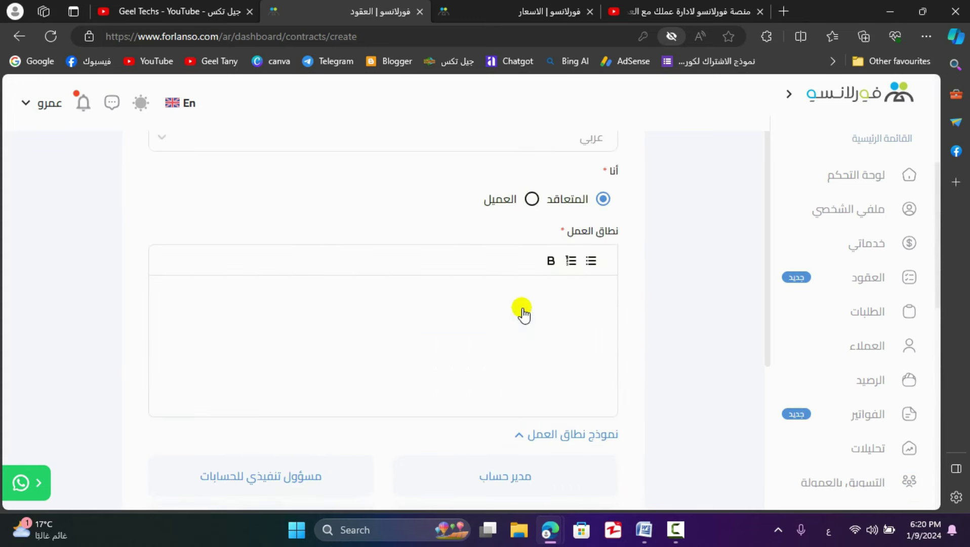
pyautogui.scroll(-5, 560, 355)
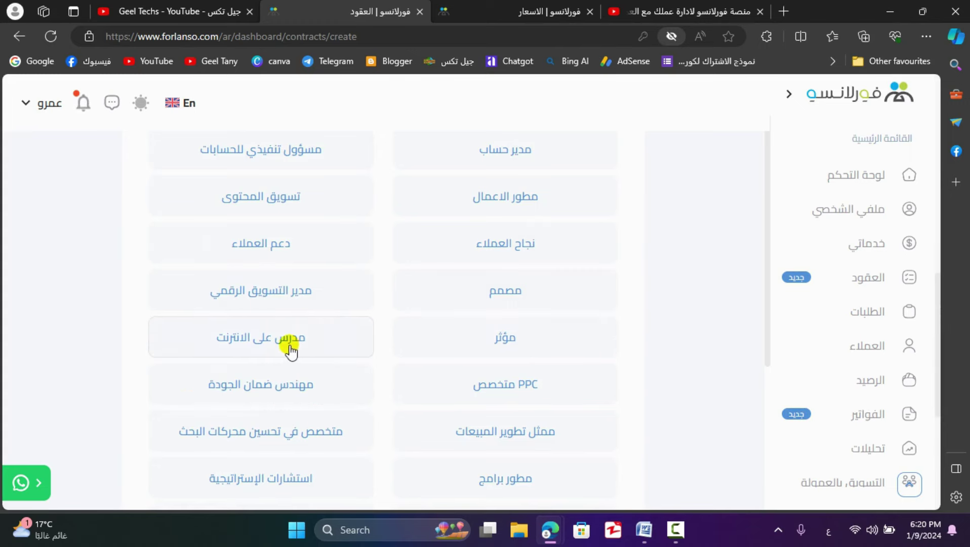
pyautogui.scroll(8, 292, 347)
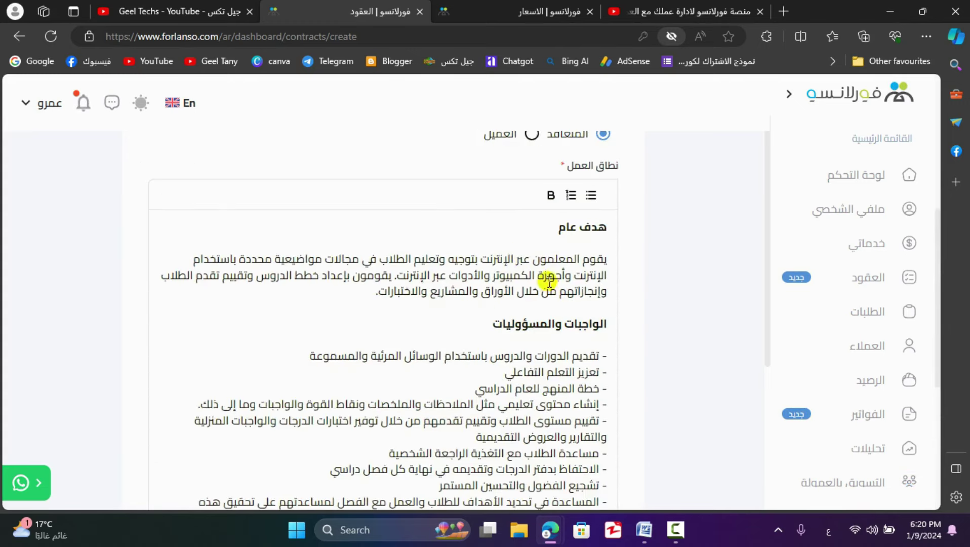
pyautogui.scroll(-3, 552, 261)
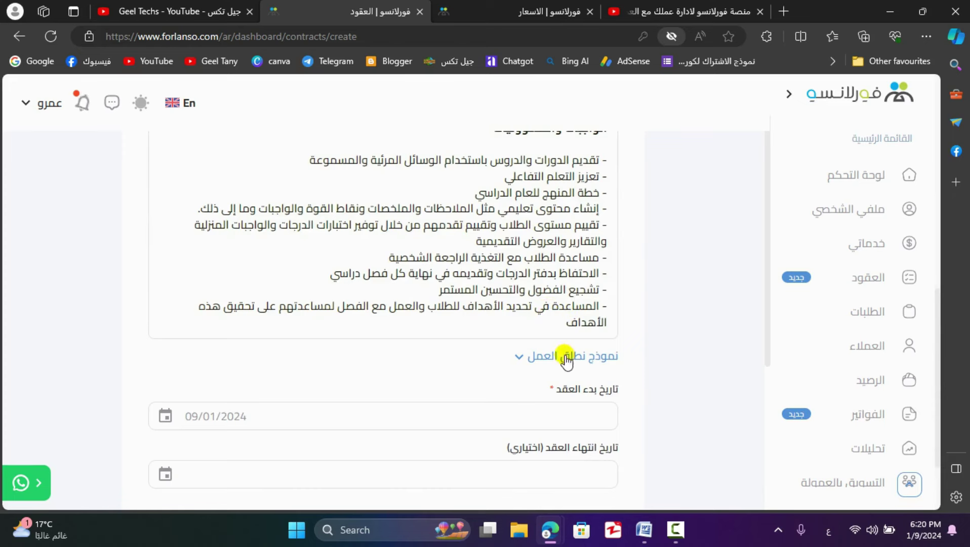
pyautogui.scroll(2, 521, 312)
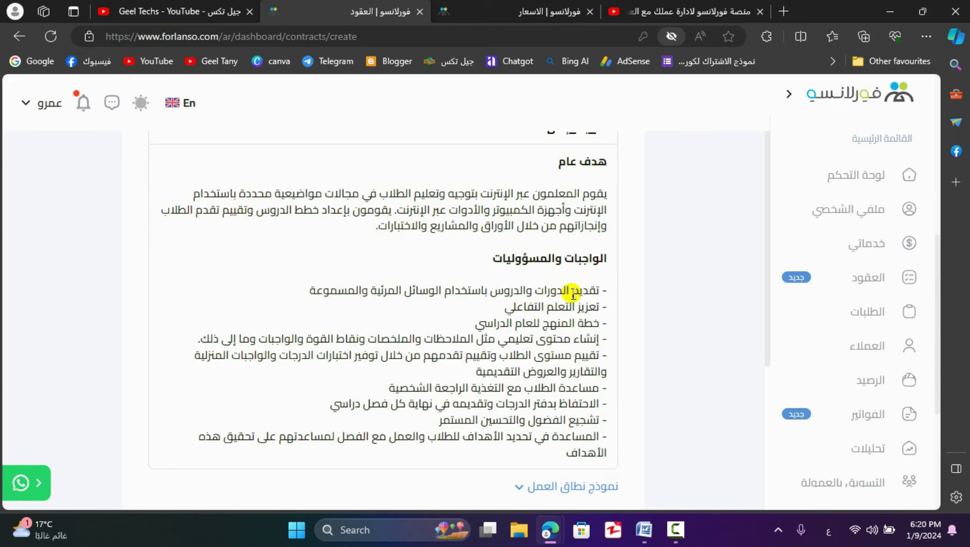
pyautogui.scroll(-4, 575, 292)
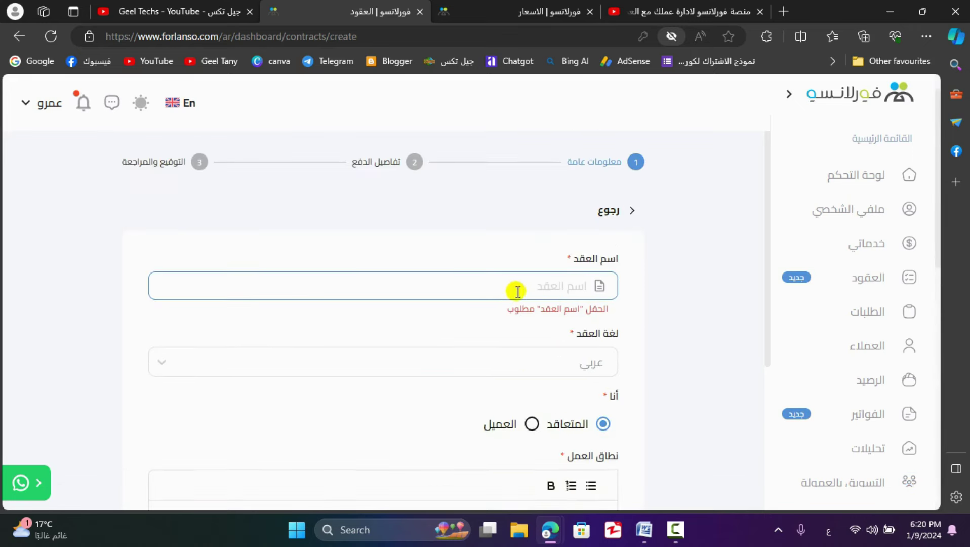
# - Name the contract 'مدرب كورس خاص' and continue to the payment details
pyautogui.scroll(-1, 520, 285)
pyautogui.write('مدرب كورس خاص')
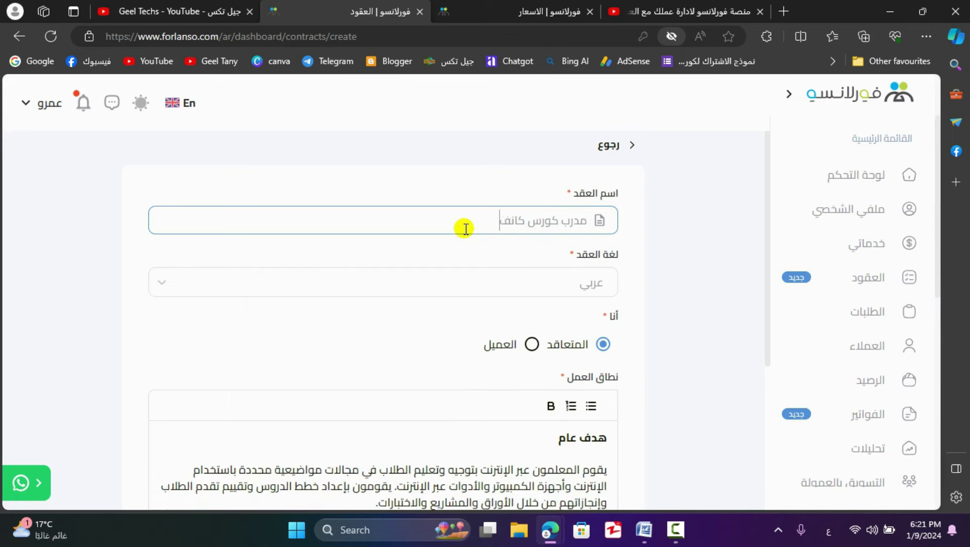
pyautogui.scroll(-8, 506, 314)
pyautogui.click(438, 437)
pyautogui.scroll(-2, 436, 437)
# - Enter the contract amount and create the contract
pyautogui.click(538, 191)
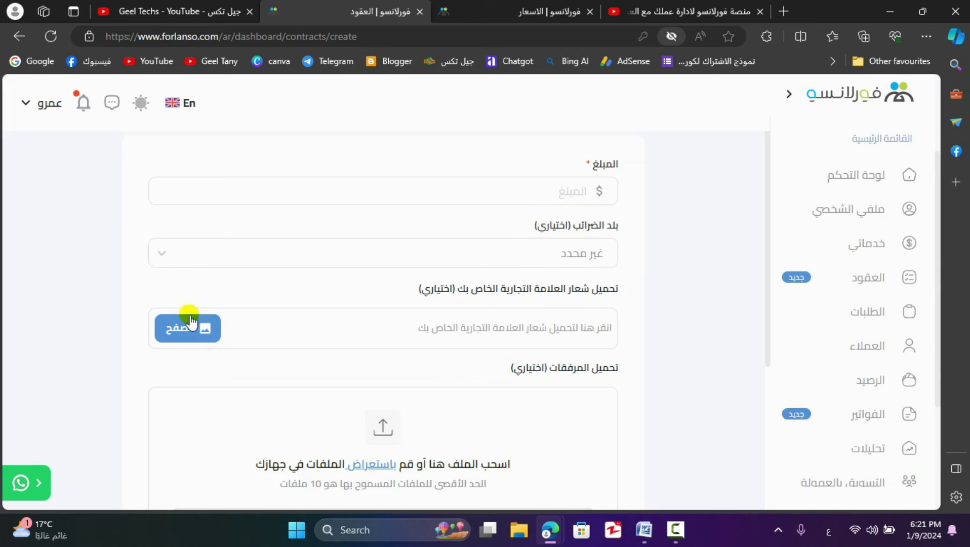
pyautogui.scroll(-3, 580, 290)
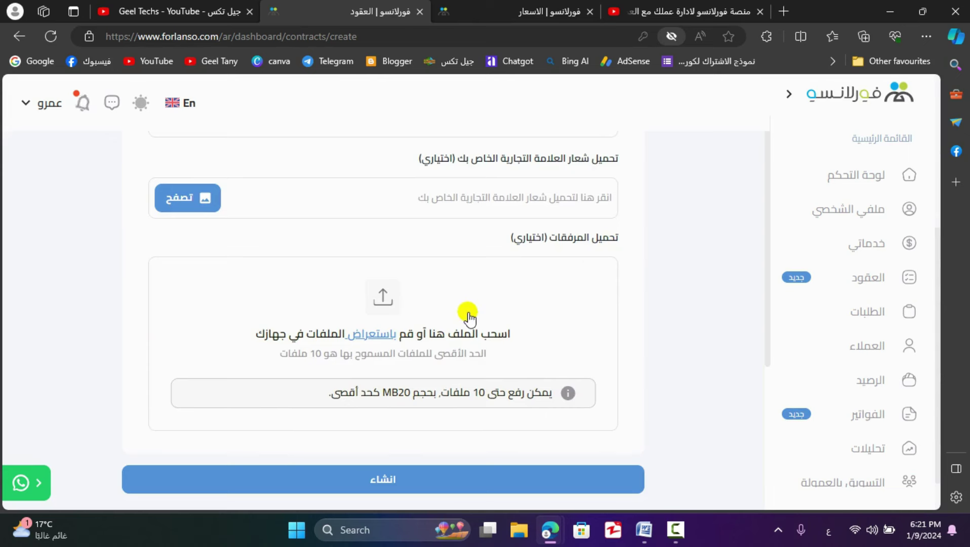
pyautogui.scroll(-2, 468, 317)
pyautogui.click(413, 436)
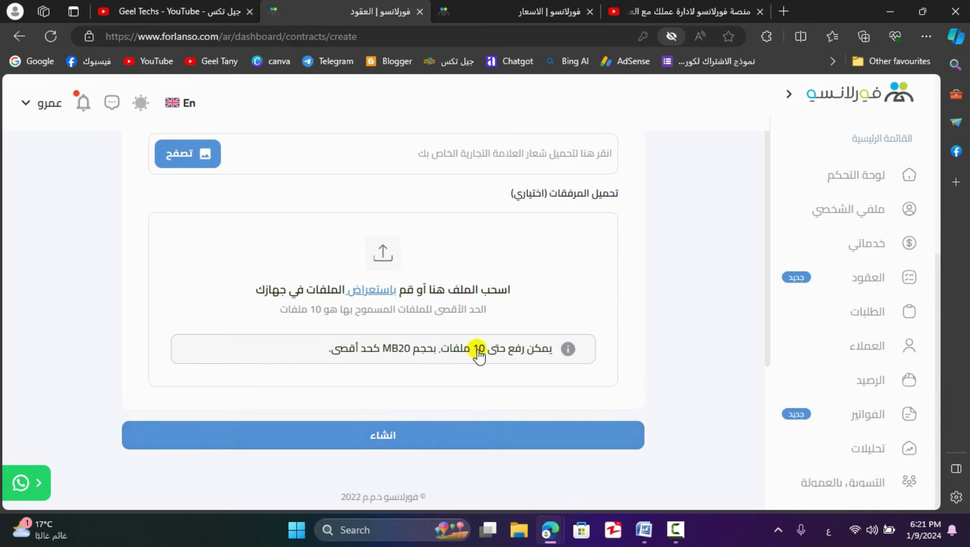
pyautogui.click(401, 435)
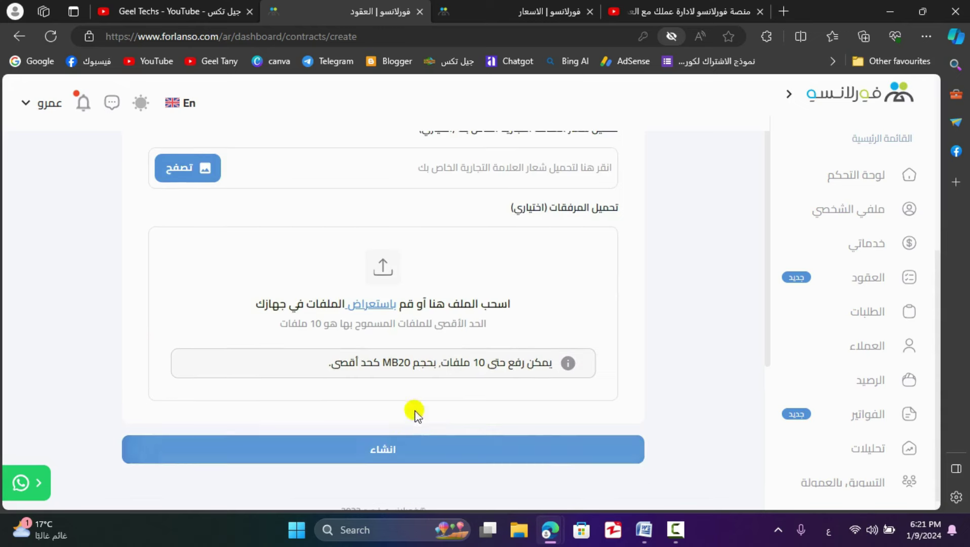
# - Open the invitation form for sending the contract to the client by e-mail
pyautogui.scroll(-3, 539, 295)
pyautogui.scroll(3, 539, 299)
pyautogui.click(569, 413)
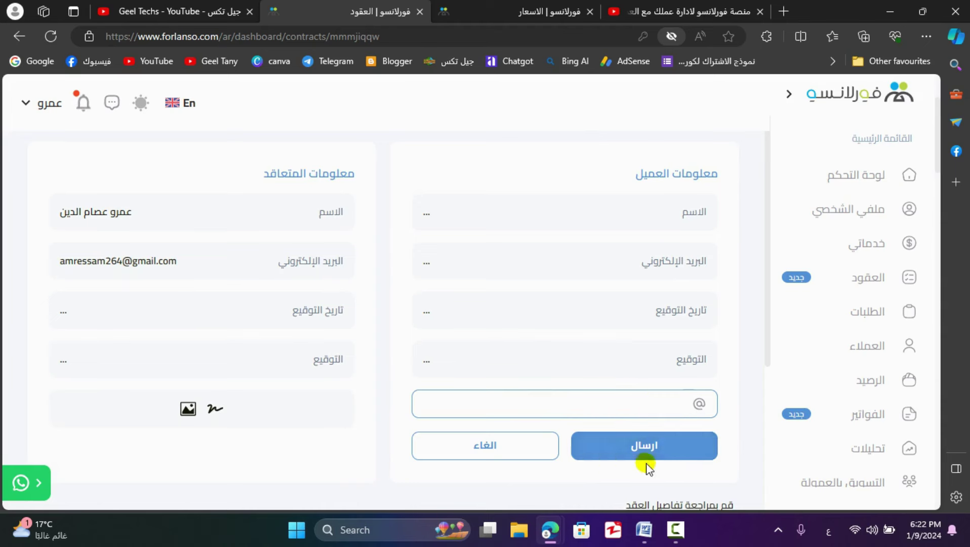
pyautogui.click(652, 446)
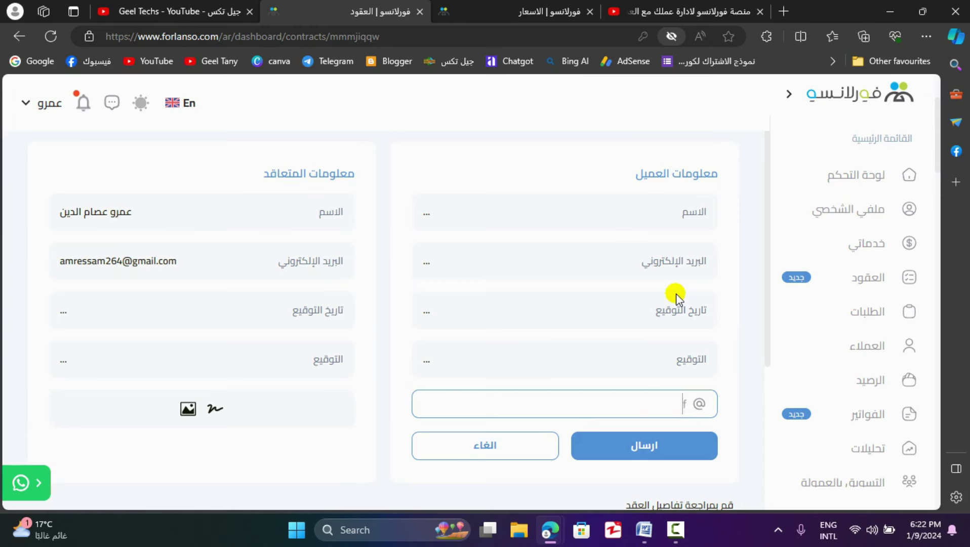
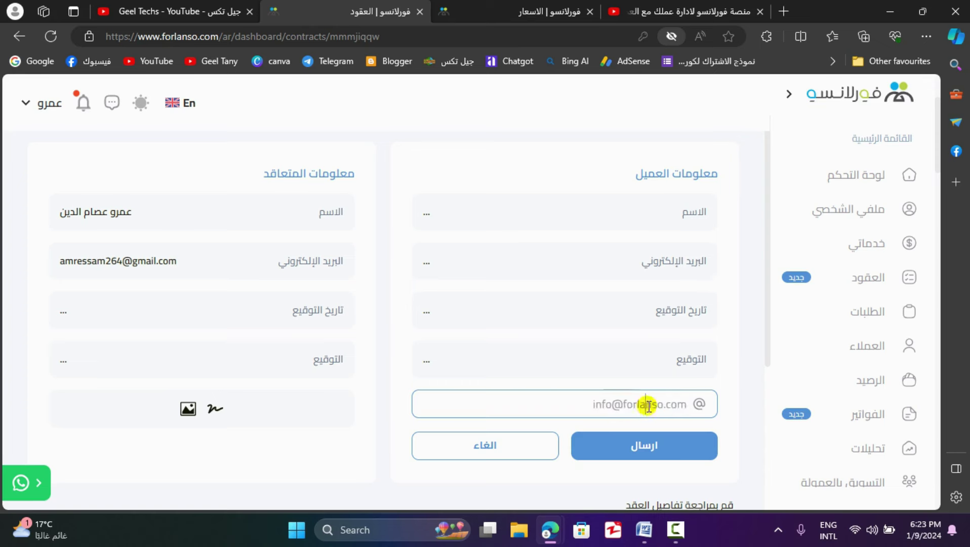
# - Enter the client's e-mail, send the contract invitation, and copy the contract link
pyautogui.click(624, 444)
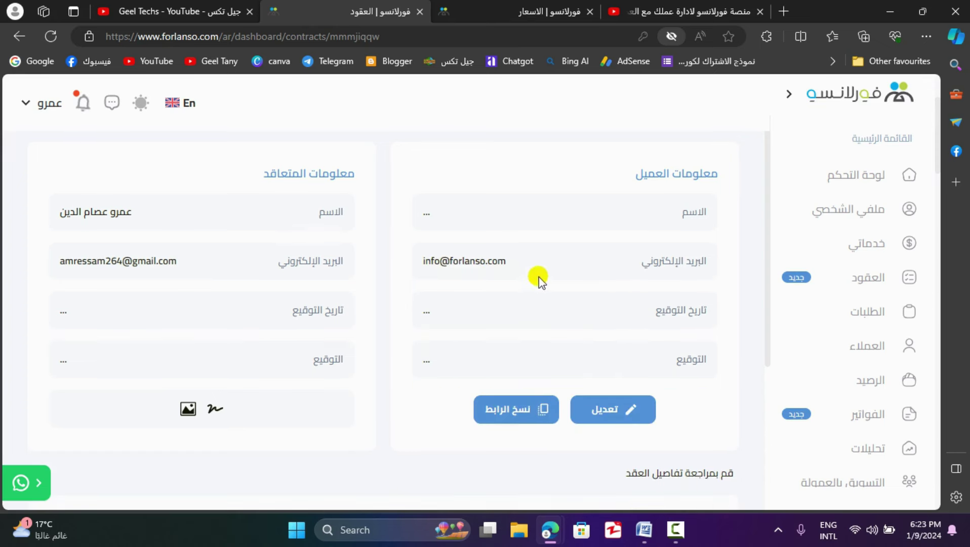
pyautogui.click(539, 414)
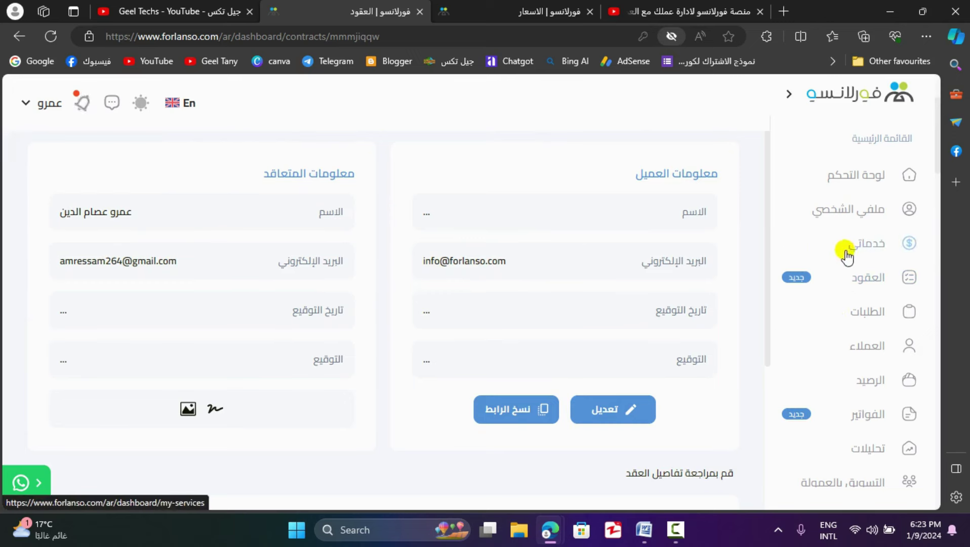
# - Pass through Orders and Clients to Balance ($0 balance, $100 earnings) and start a withdrawal
pyautogui.click(843, 310)
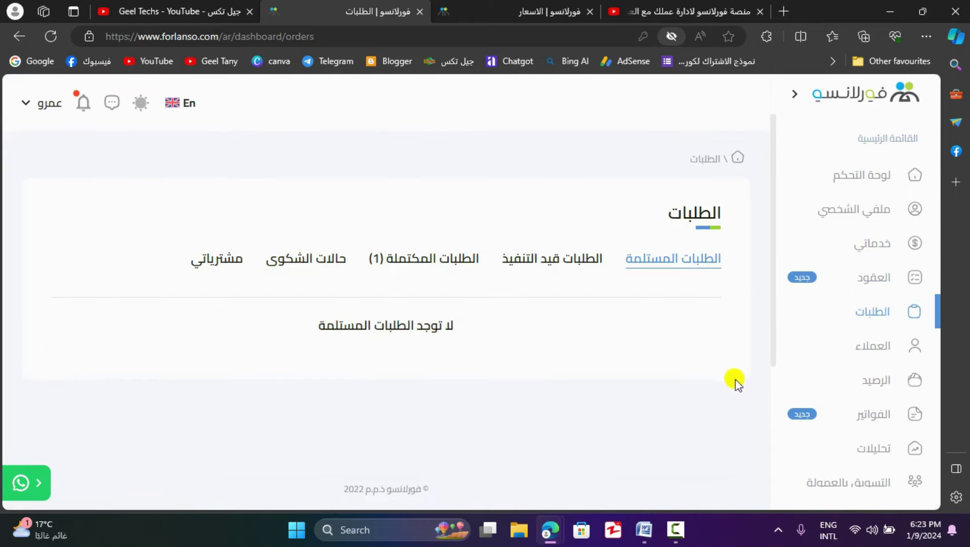
pyautogui.click(855, 349)
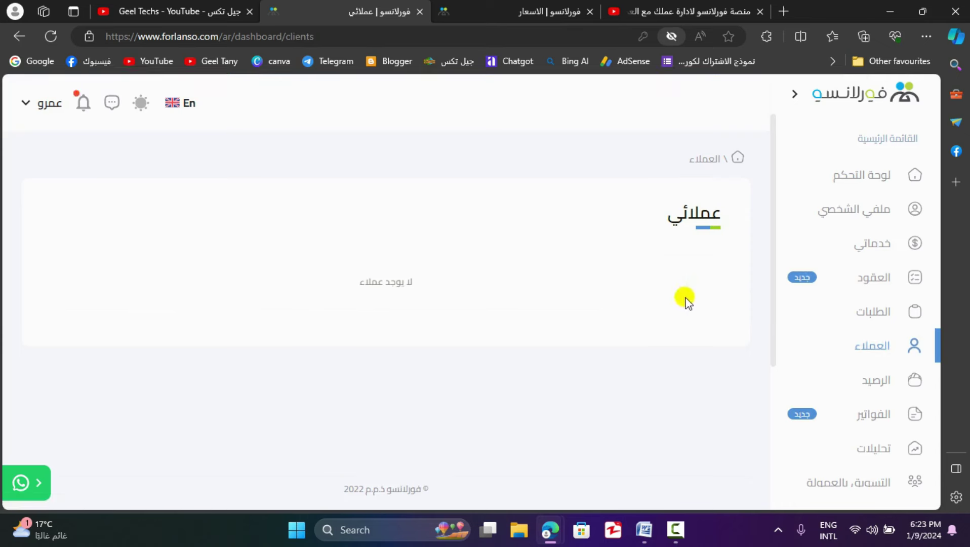
pyautogui.click(859, 383)
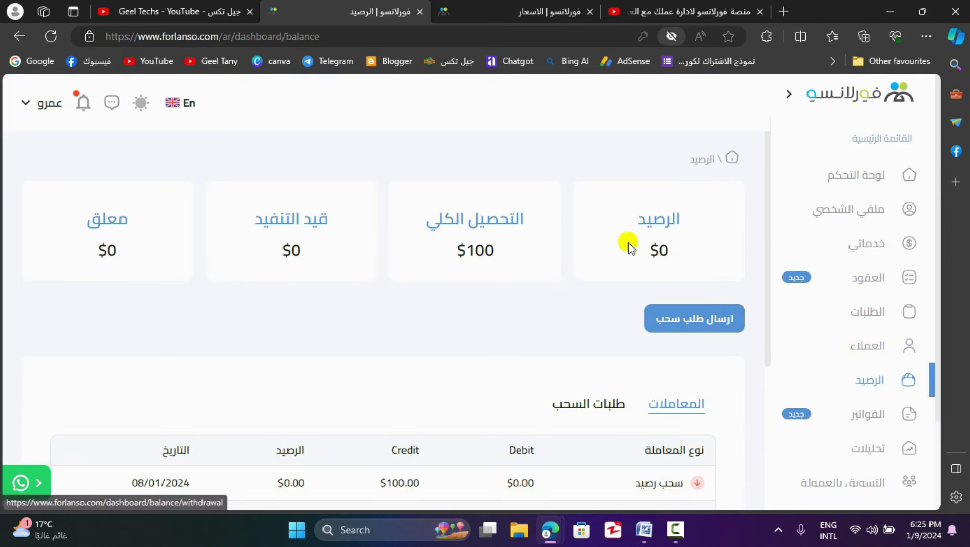
pyautogui.scroll(-1, 527, 304)
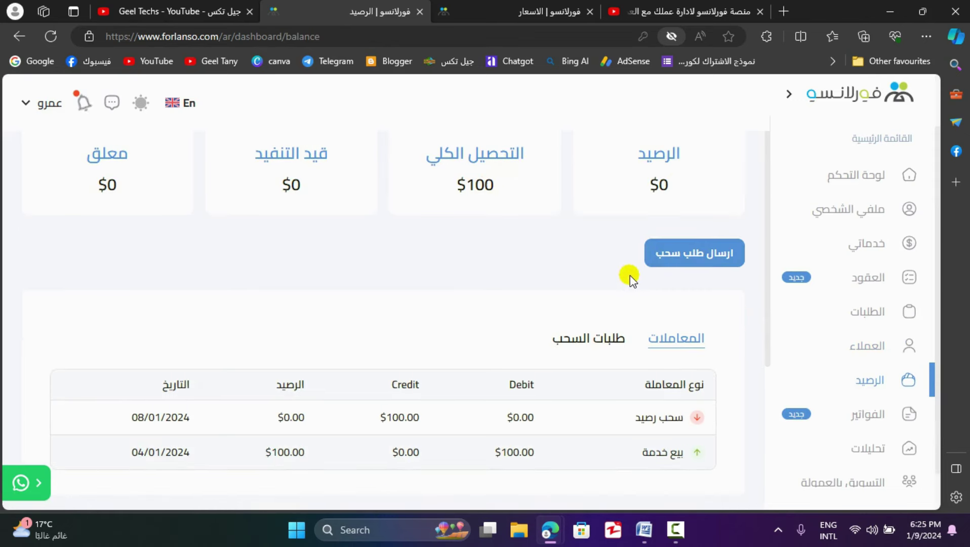
pyautogui.click(681, 268)
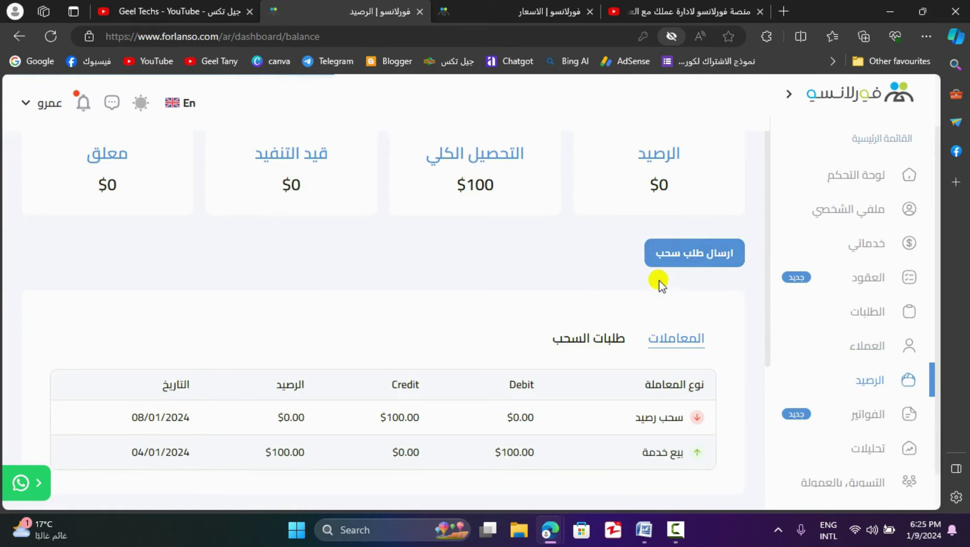
# - Select Egypt as the country in the withdrawal request form
pyautogui.scroll(-1, 628, 273)
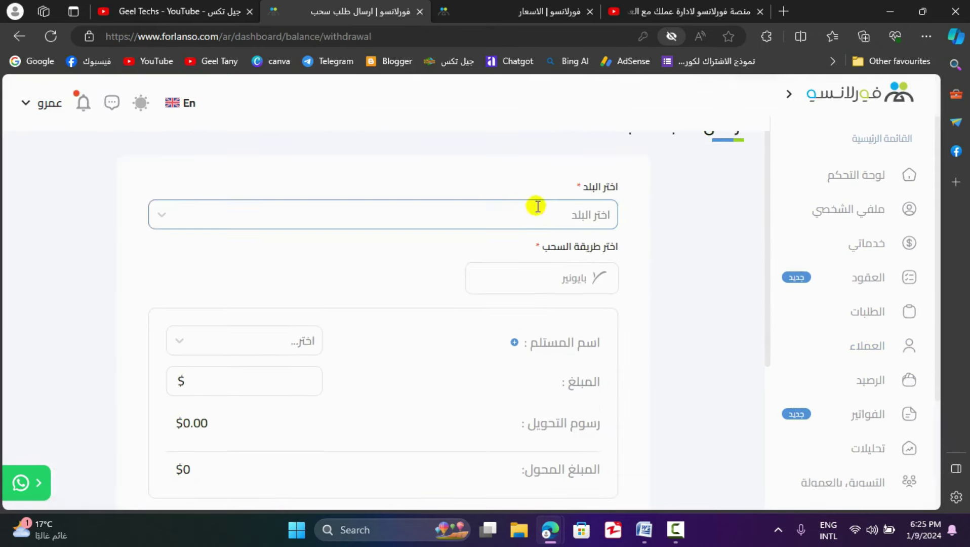
pyautogui.click(519, 216)
pyautogui.write('ث')
pyautogui.press('BackSpace')
pyautogui.hotkey('alt', 'shift')
pyautogui.write('egyp')
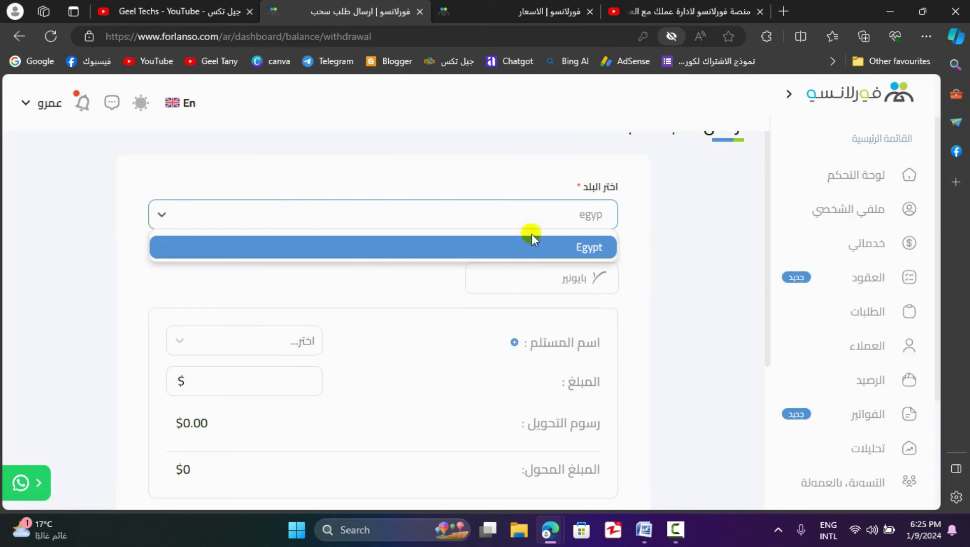
pyautogui.press('Return')
pyautogui.scroll(1, 557, 274)
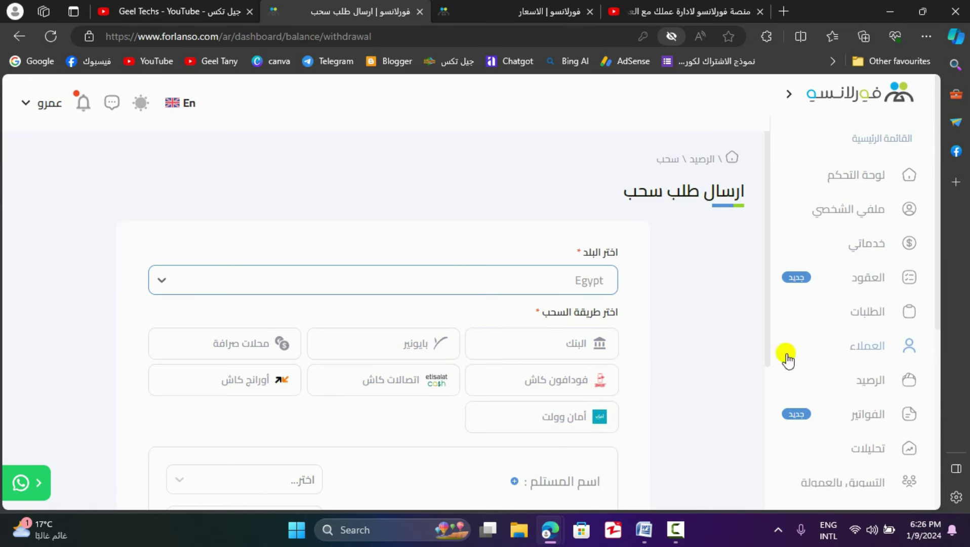
pyautogui.scroll(-1, 835, 389)
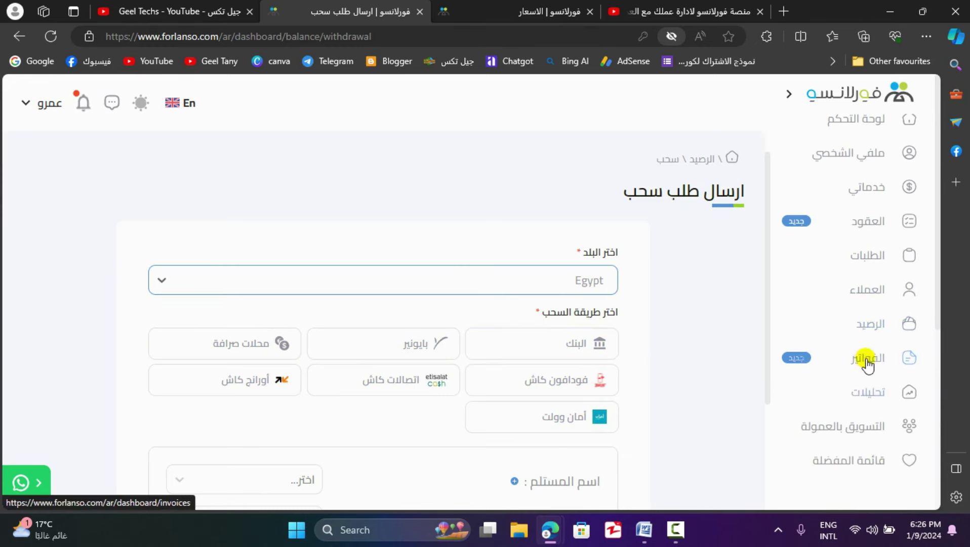
# - Visit Invoices, then scroll through the Analytics visitor charts, browser breakdown and location map
pyautogui.click(868, 364)
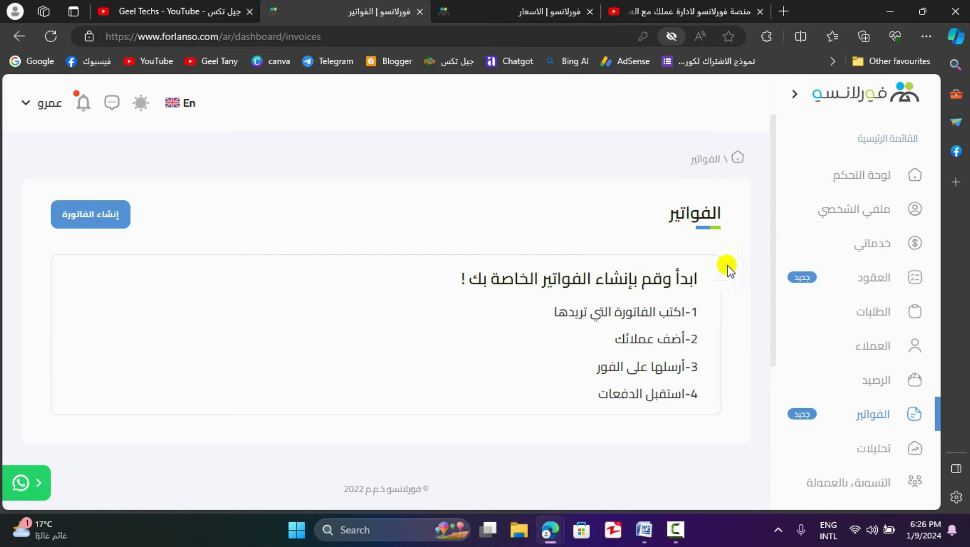
pyautogui.scroll(-1, 857, 400)
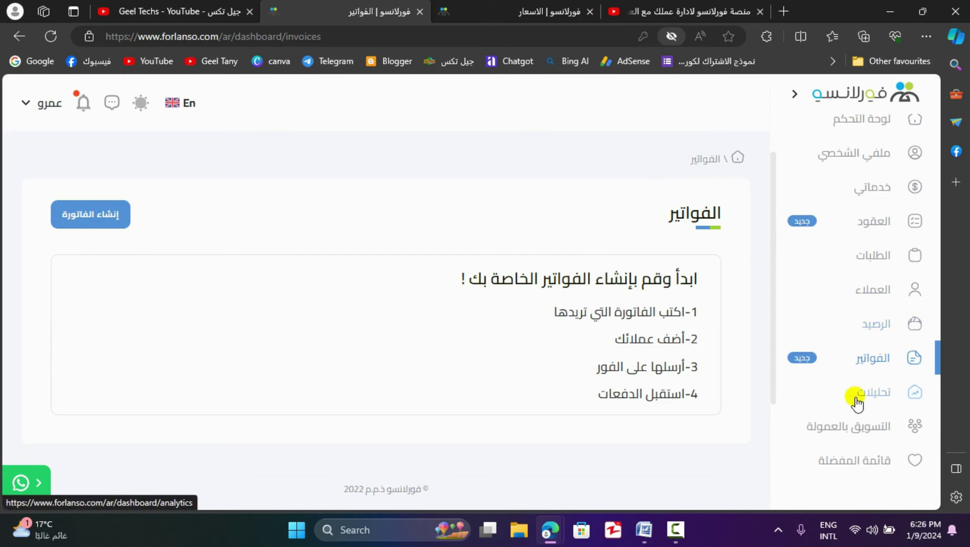
pyautogui.click(842, 397)
pyautogui.scroll(-3, 578, 283)
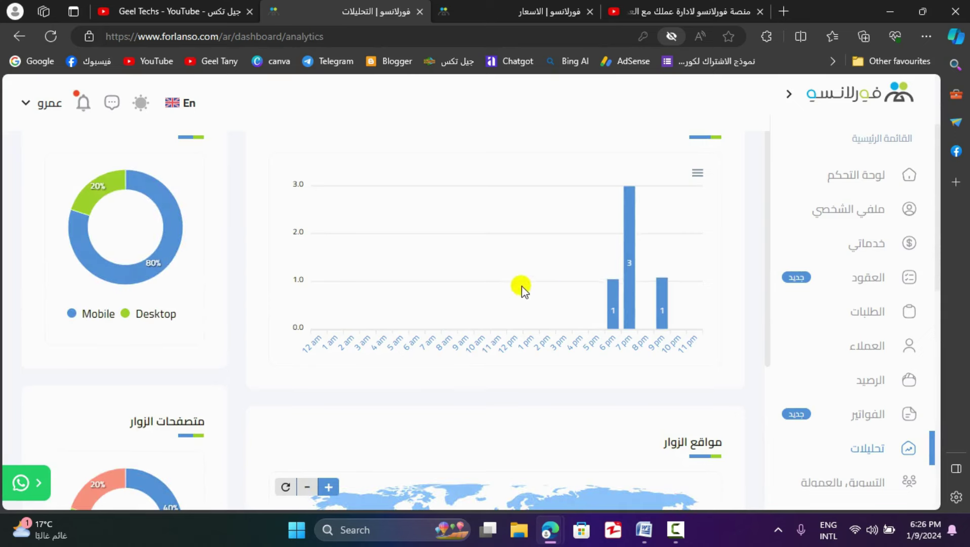
pyautogui.scroll(-5, 522, 290)
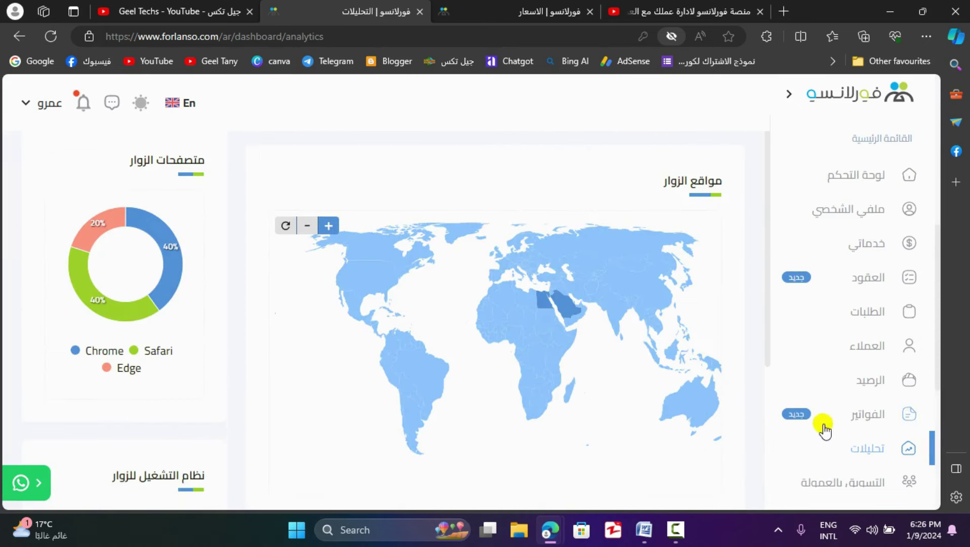
pyautogui.scroll(8, 861, 253)
# - Return to the dashboard (لوحة التحكم), then switch to the Geel Techs YouTube browser tab
pyautogui.click(867, 188)
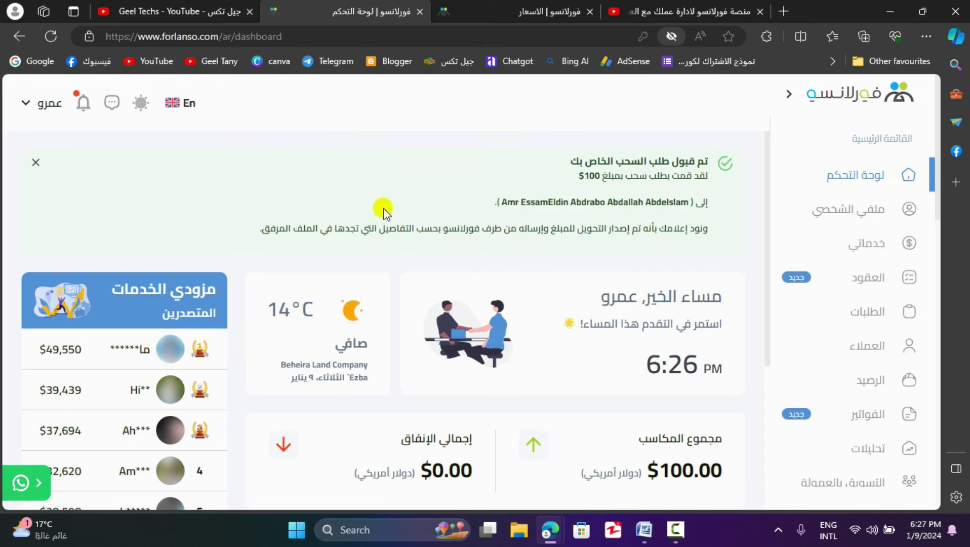
pyautogui.click(215, 7)
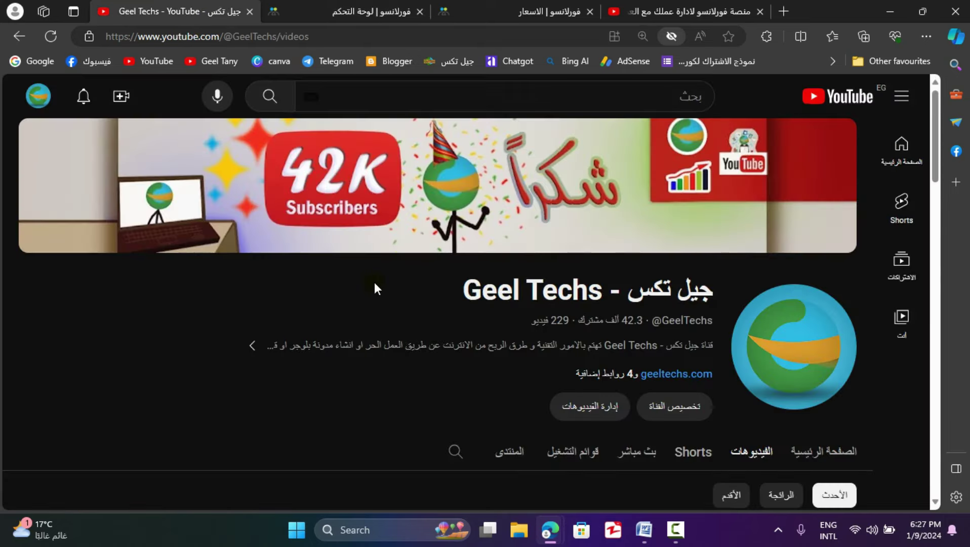